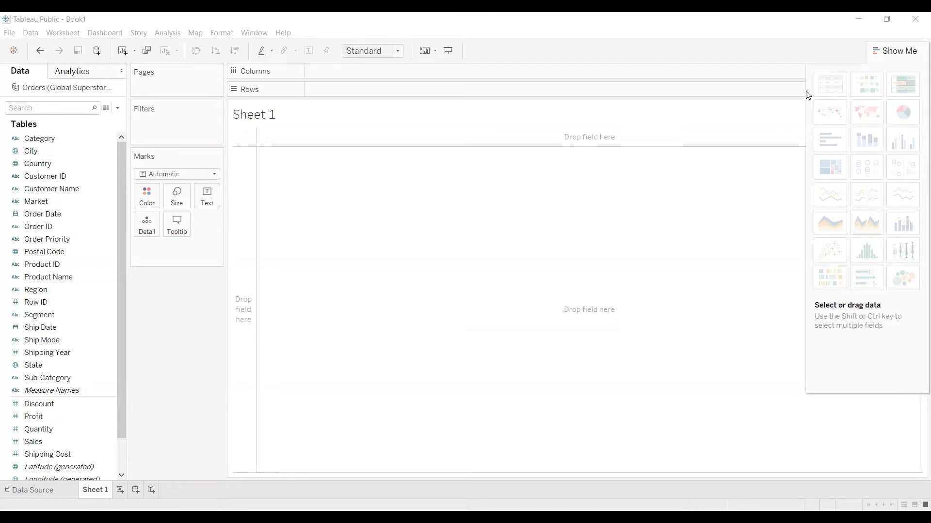
Place the Category and Sub-Category fields on the columns of the sheet.
left_click(60, 139)
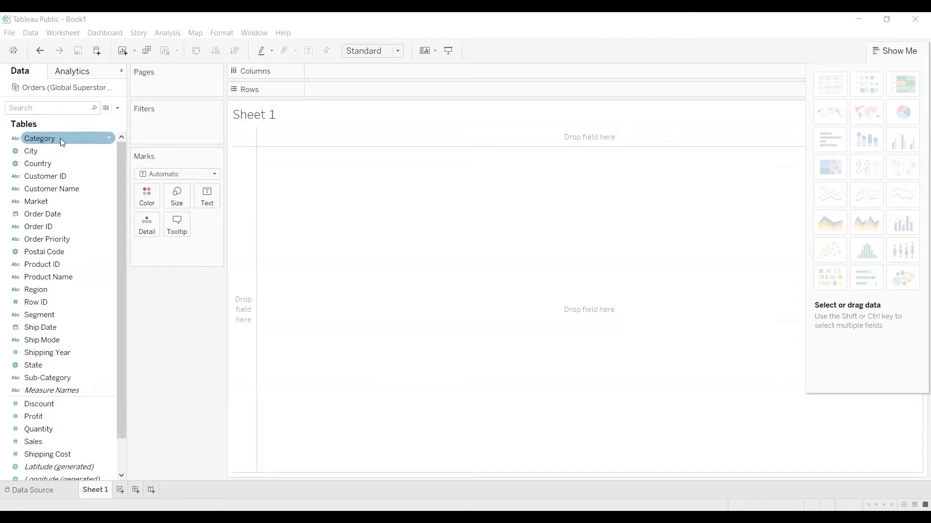
left_click_drag(60, 138, 371, 72)
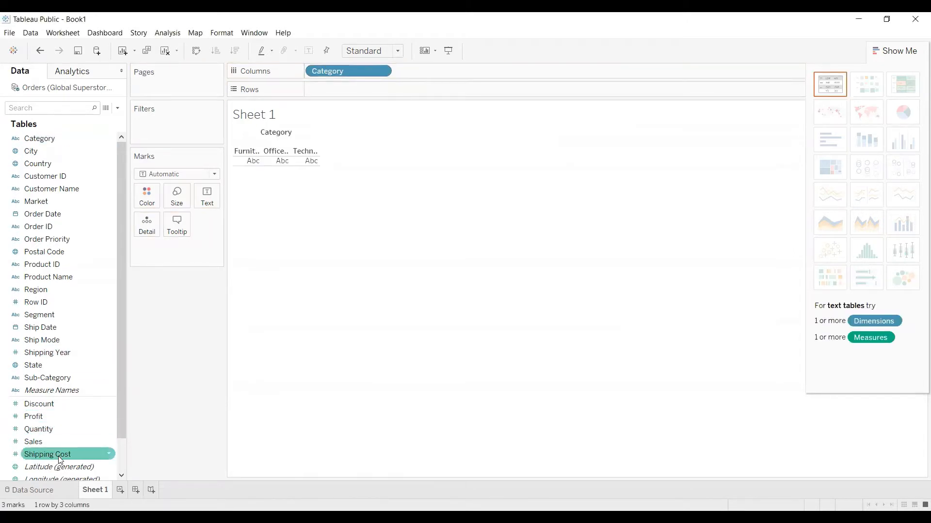
left_click(103, 418)
left_click_drag(65, 378, 473, 69)
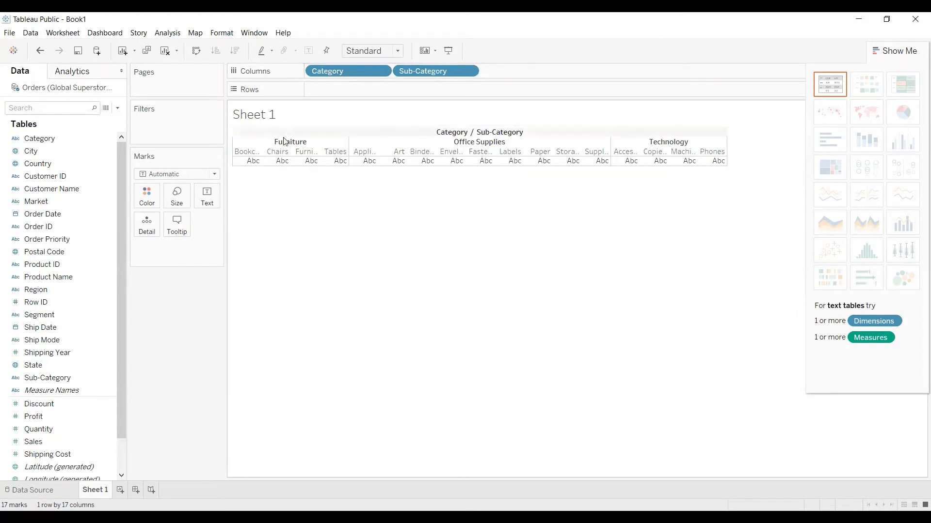
Add Sales to the rows as a sum to chart sales for each sub-category.
mouse_move(295, 162)
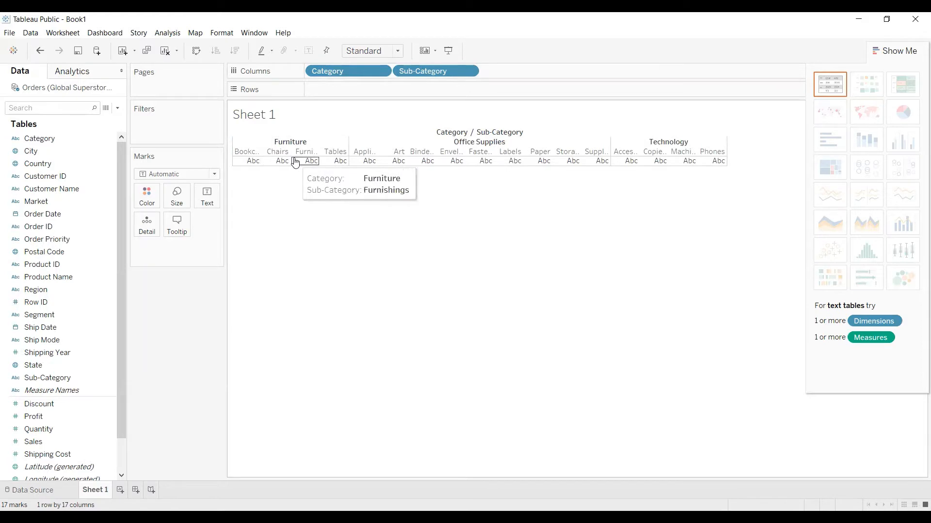
mouse_move(617, 163)
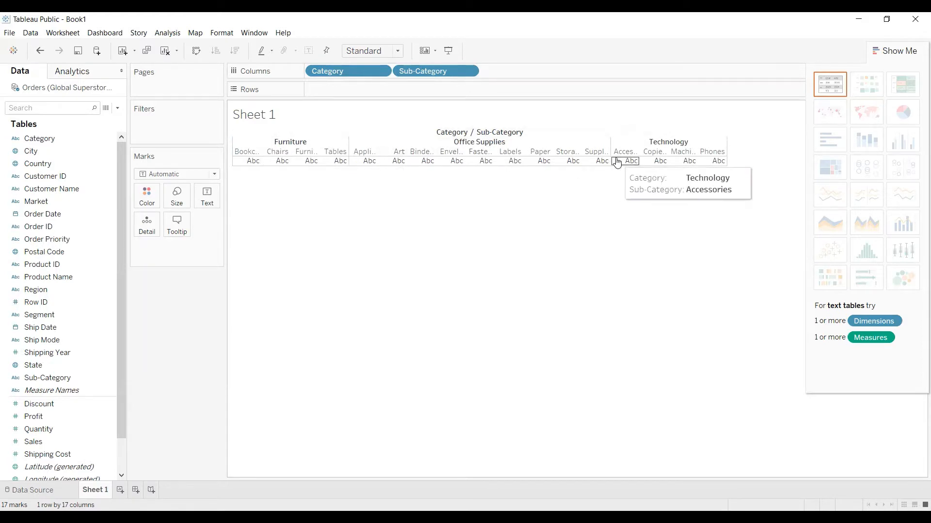
mouse_move(705, 166)
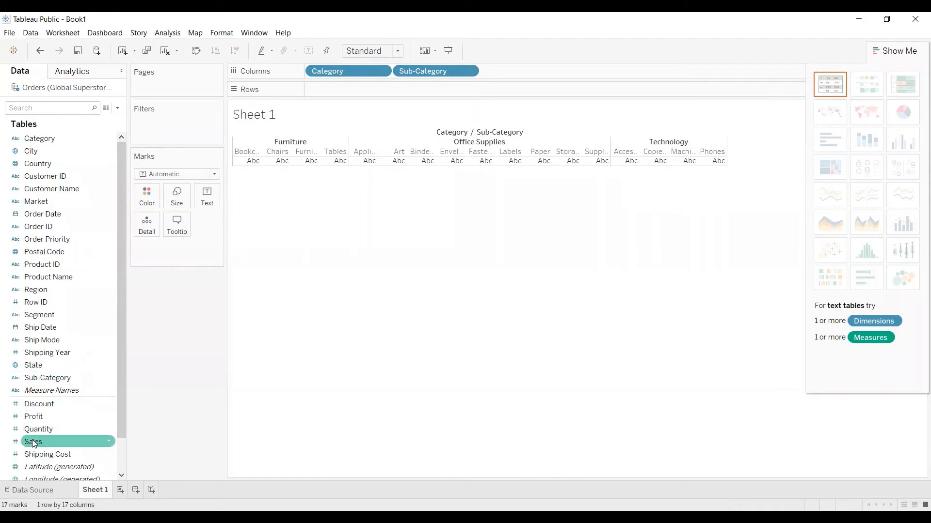
left_click_drag(34, 443, 367, 89)
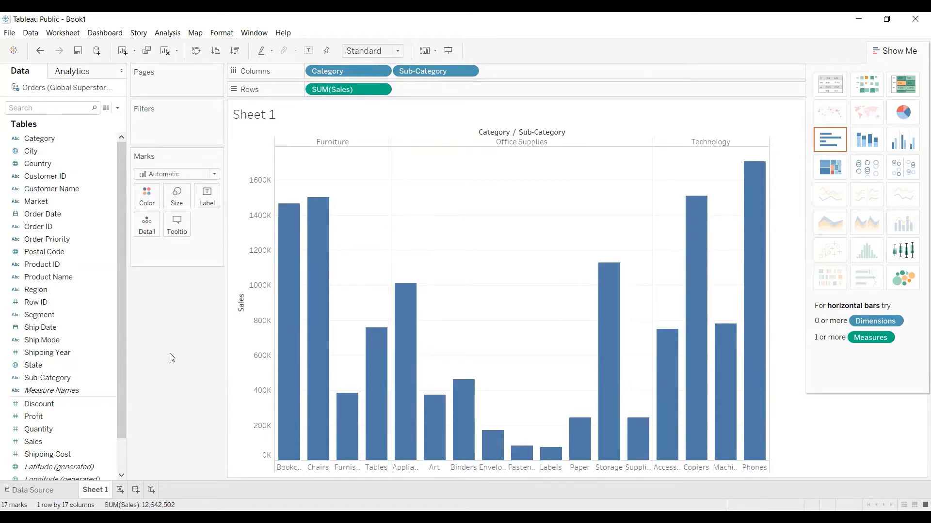
left_click(30, 442)
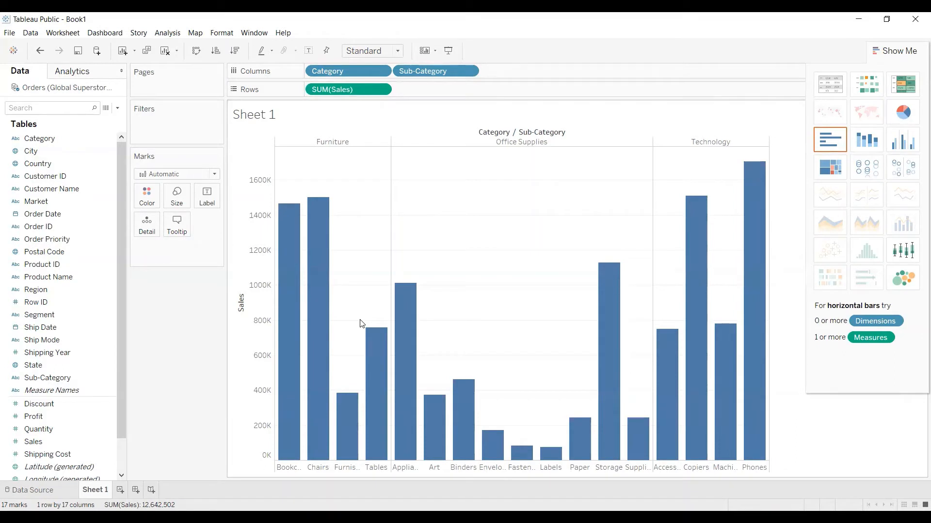
Create a calculated field named "ranking" and start its formula with the RANK_DENSE function.
left_click(118, 108)
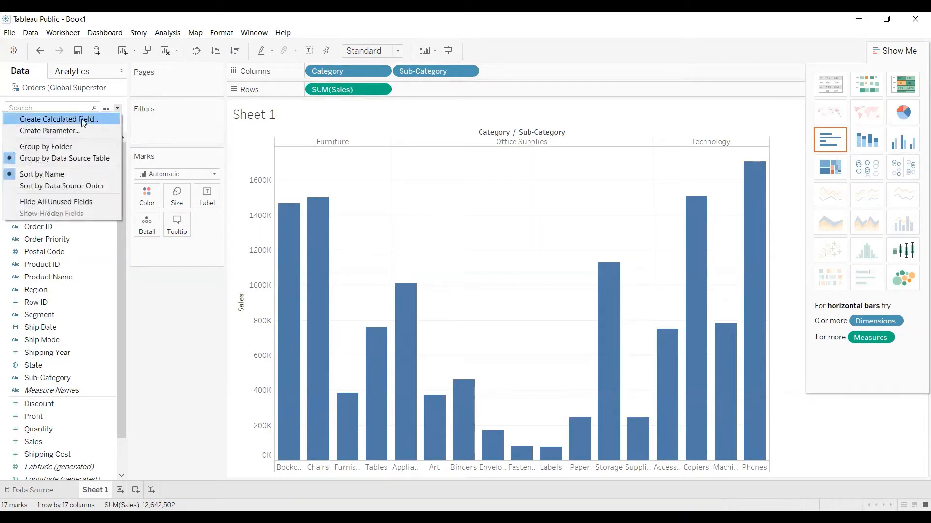
left_click(66, 121)
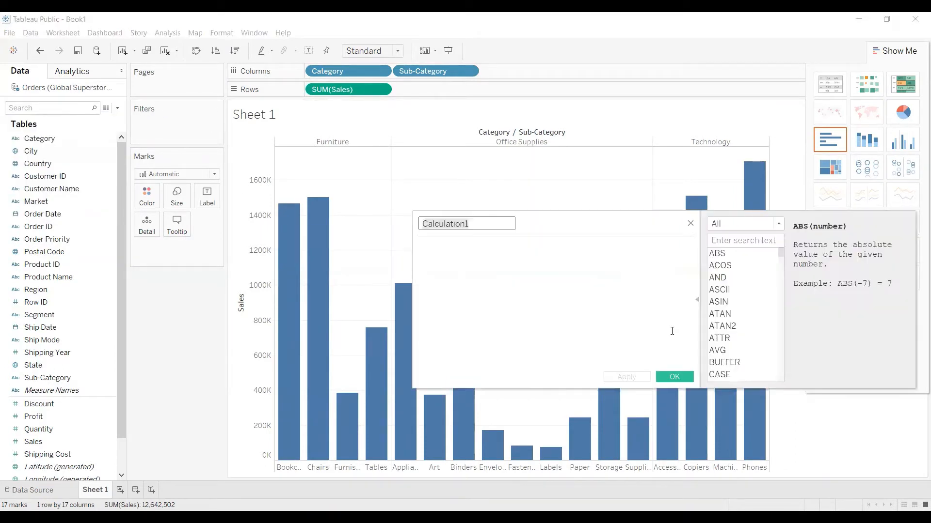
type("ranking")
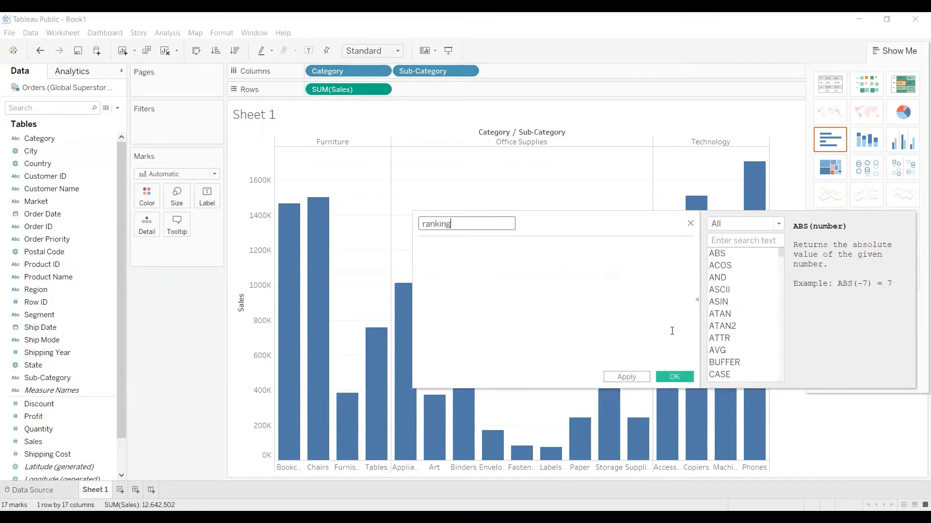
left_click(510, 270)
type("ran")
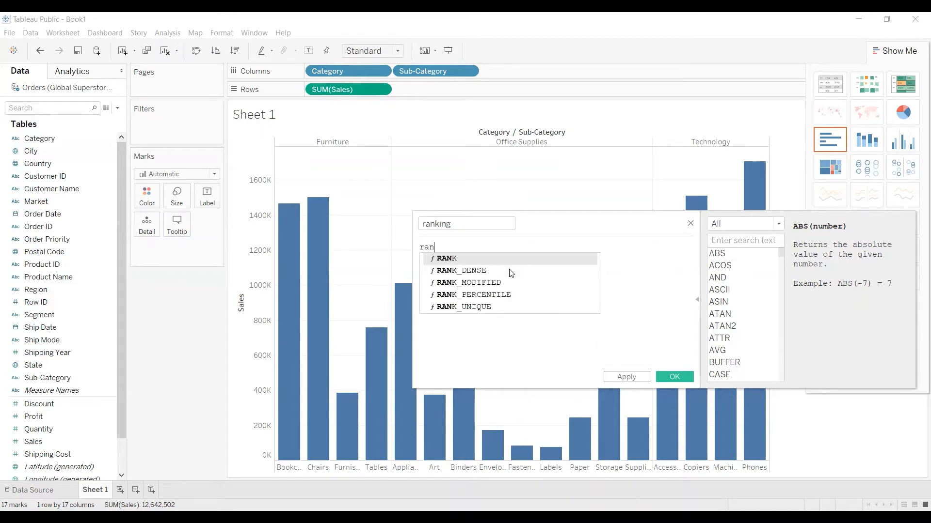
double_click(480, 269)
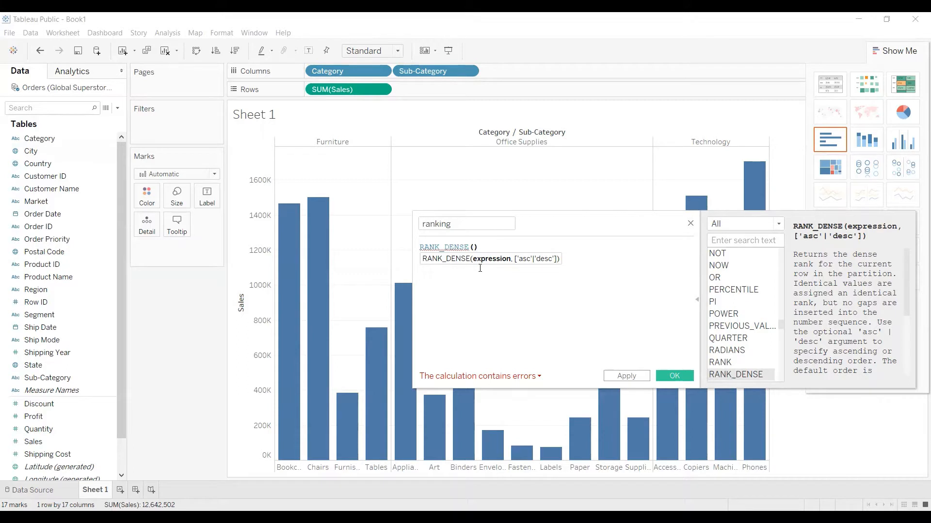
Complete the formula as RANK_DENSE(SUM([Sales]),'desc') and save the calculated field.
type("sum")
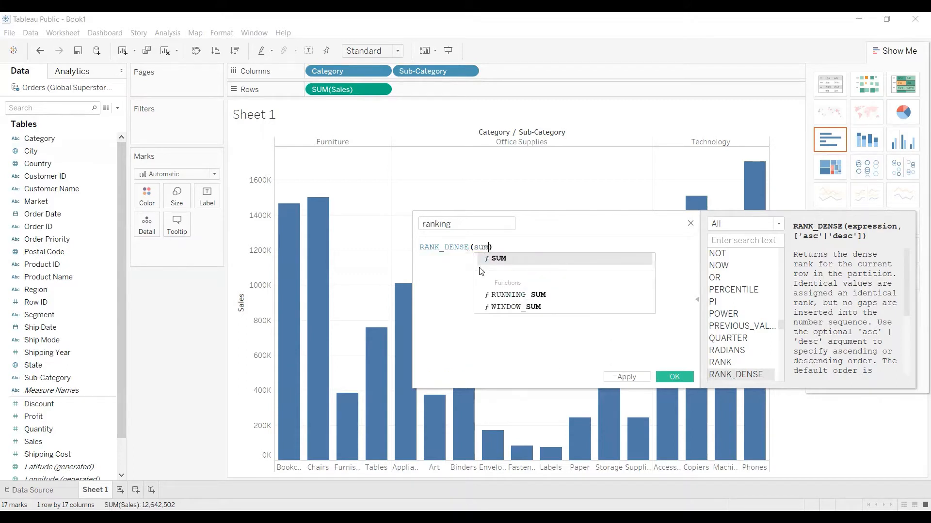
left_click(527, 262)
type("sale")
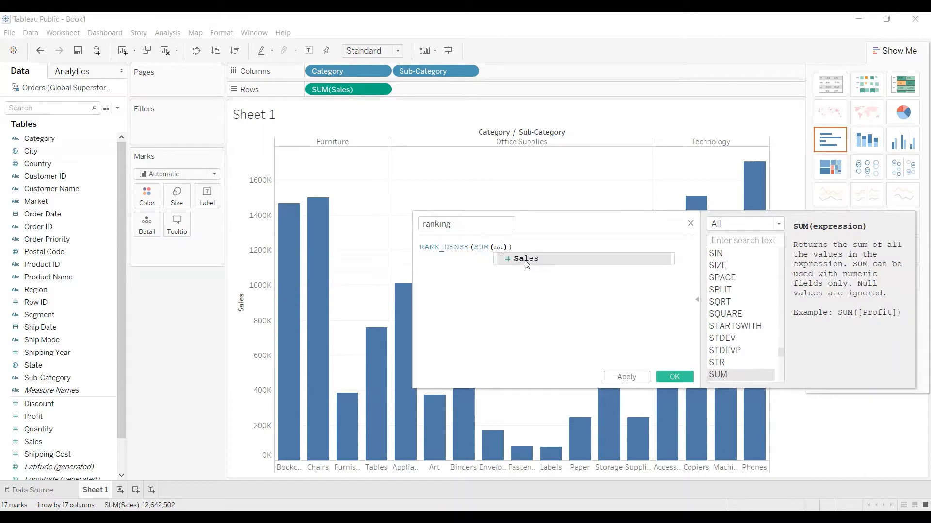
left_click(518, 257)
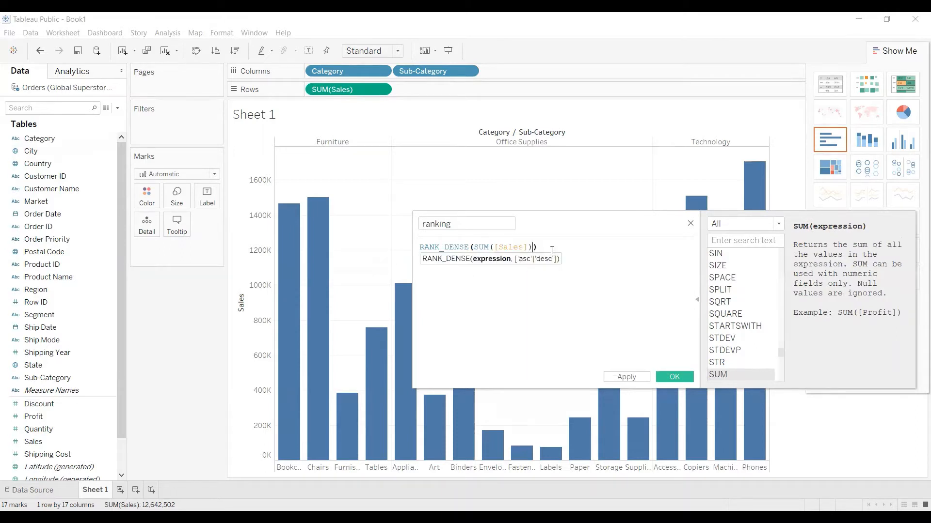
type(",")
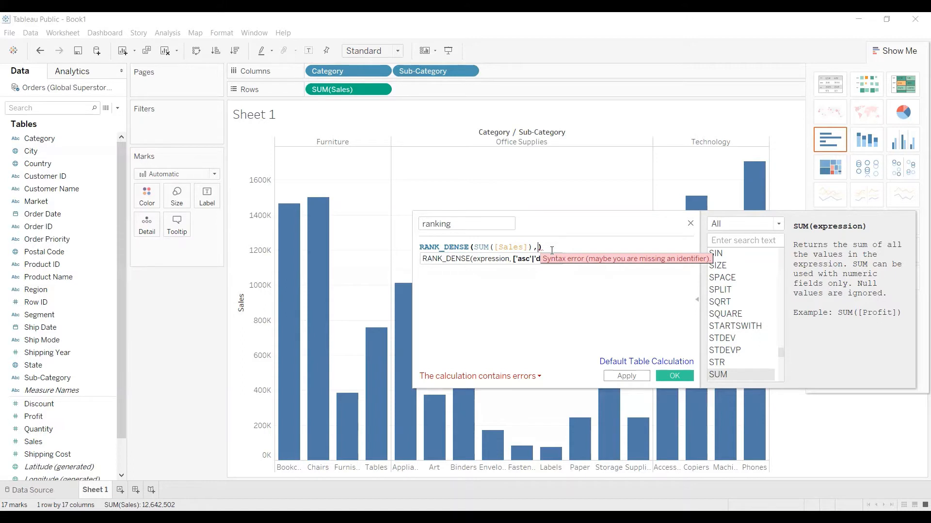
type("'desc'")
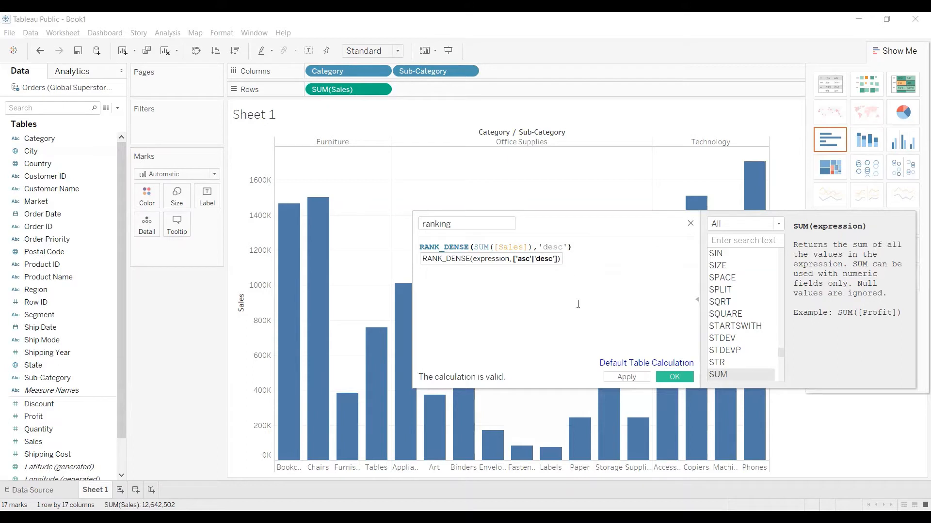
left_click(633, 378)
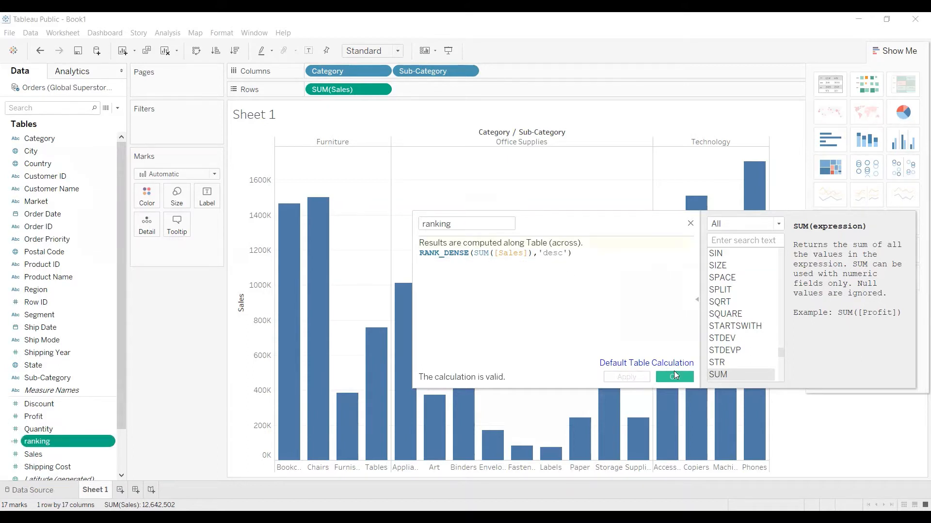
left_click(673, 376)
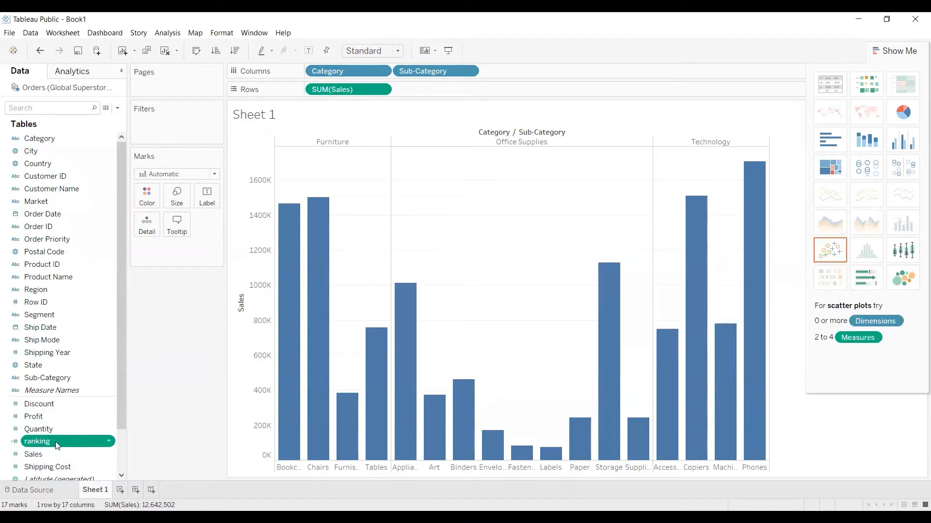
Label the bars of the sales chart with the ranking field.
left_click_drag(56, 442, 203, 194)
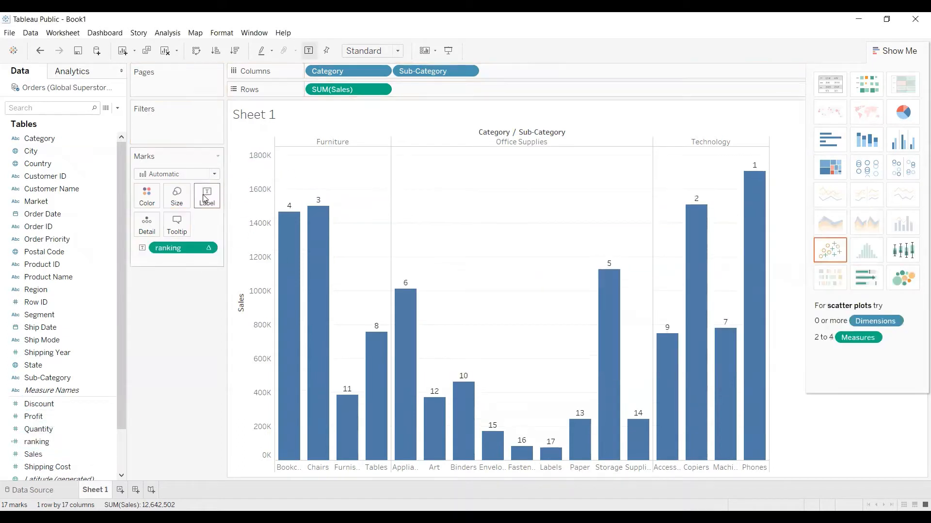
Examine the rank labels and bar details across the Furniture, Office Supplies and Technology categories.
mouse_move(755, 446)
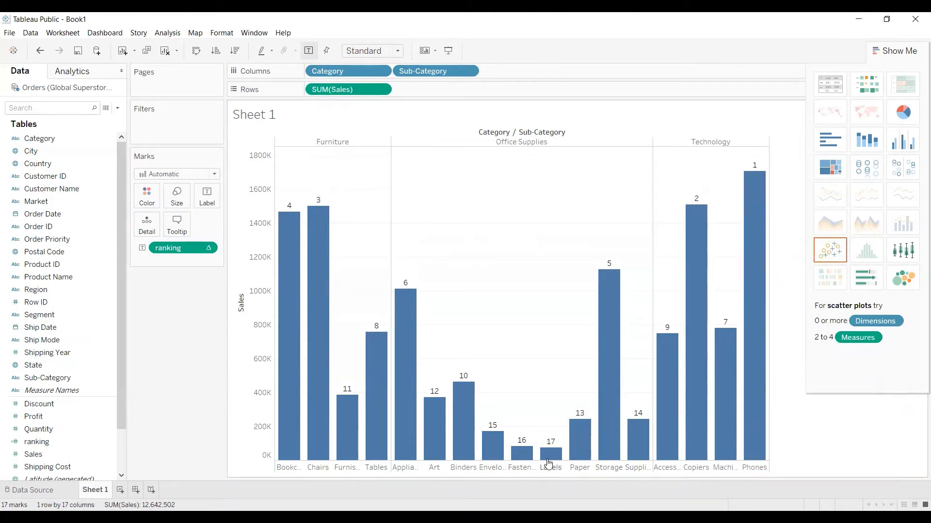
mouse_move(553, 456)
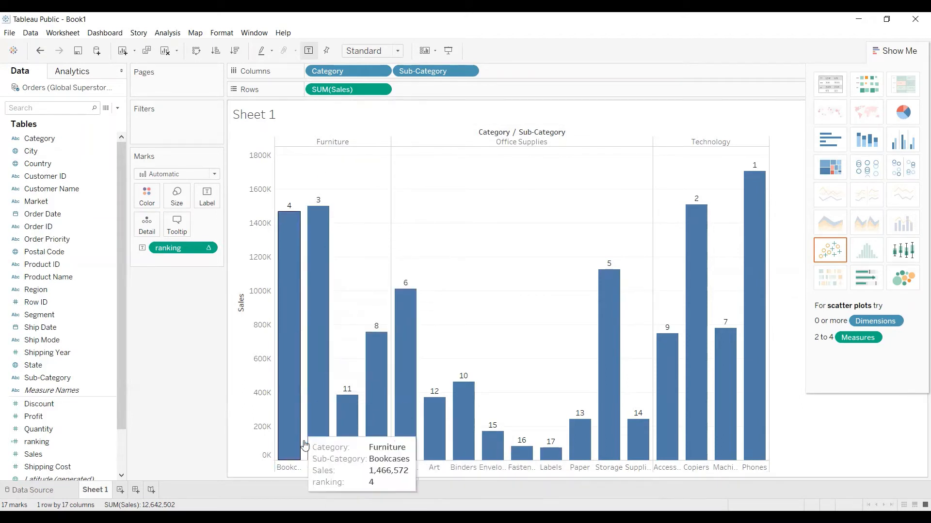
mouse_move(314, 224)
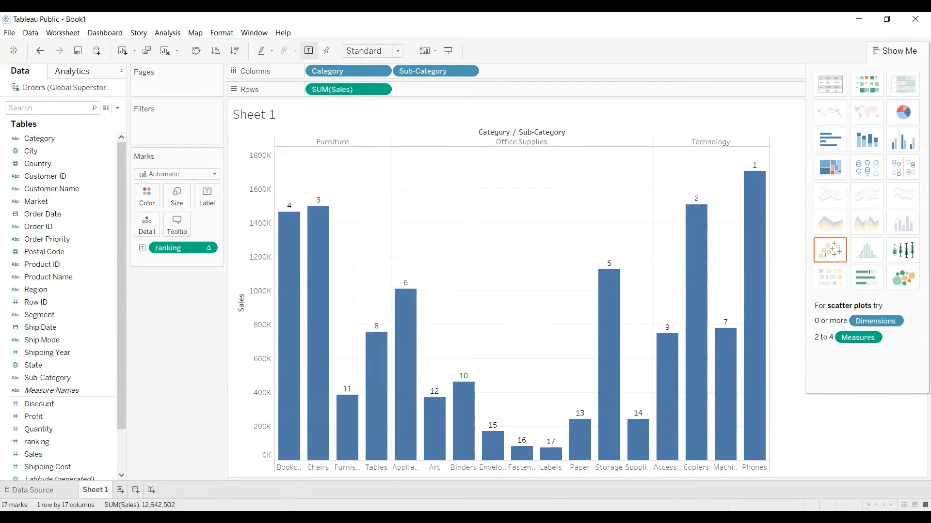
mouse_move(287, 440)
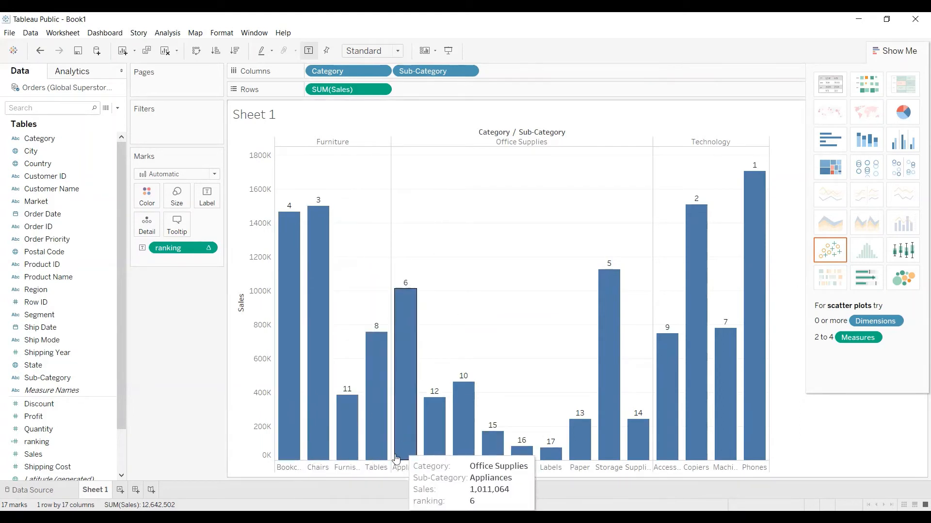
mouse_move(347, 467)
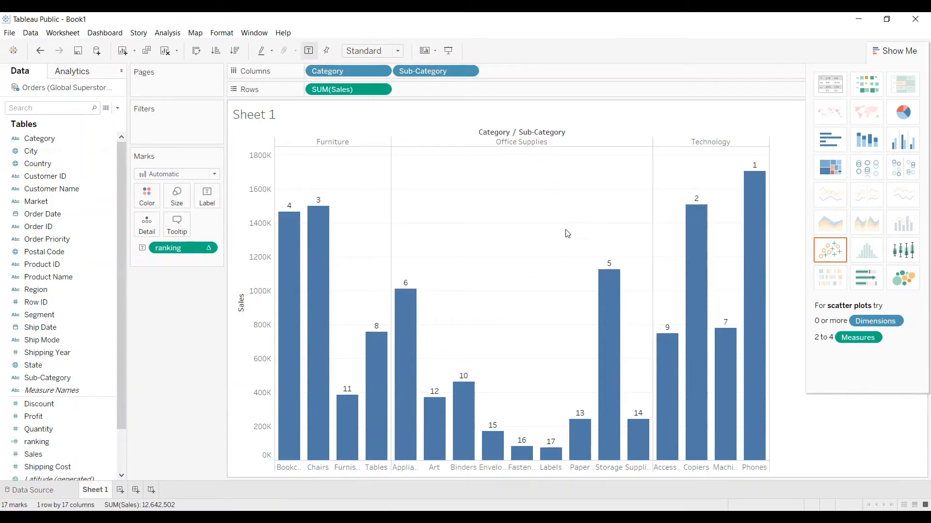
mouse_move(608, 275)
mouse_move(405, 322)
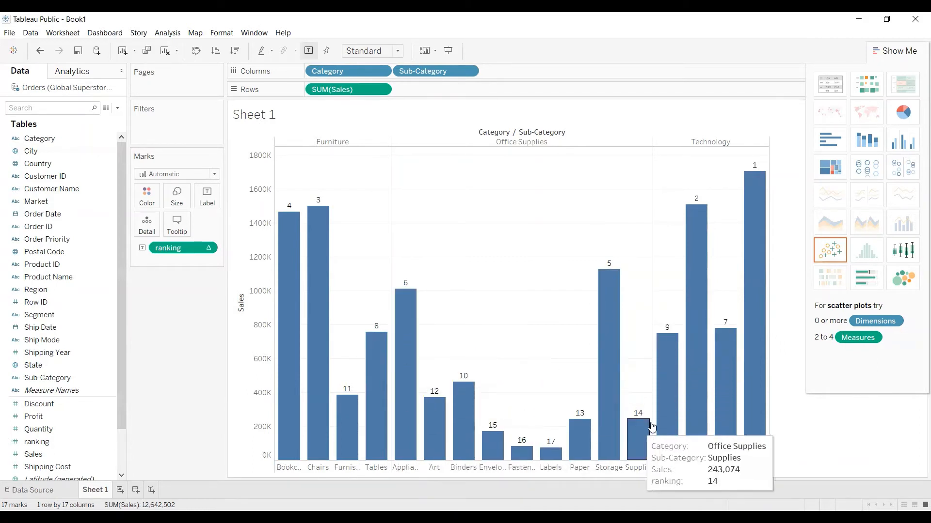
mouse_move(753, 385)
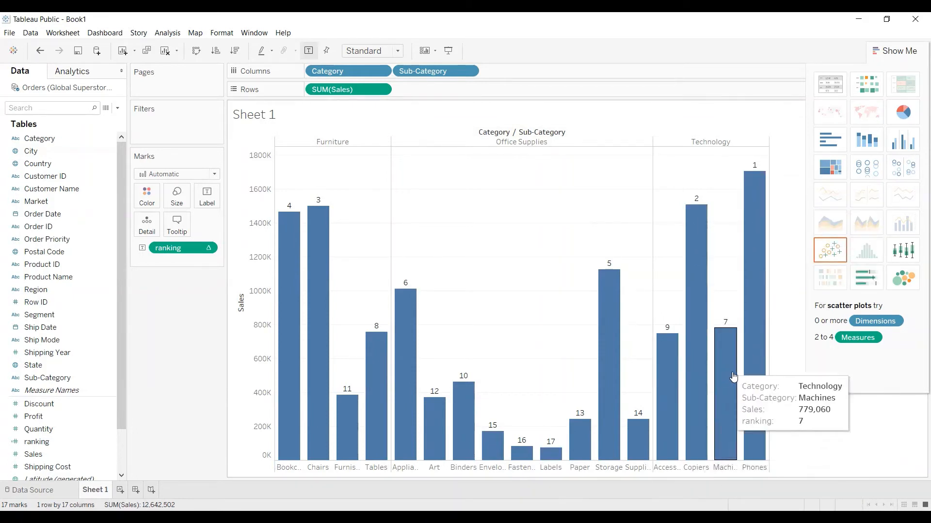
mouse_move(668, 456)
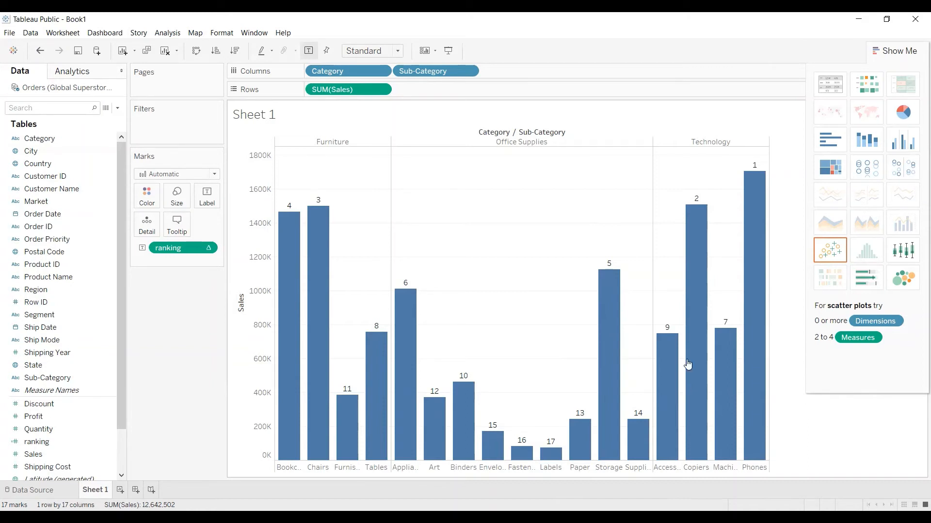
Set the ranking field's default table calculation to advanced computing, with Category and Sub-Category as the addressing fields.
right_click(42, 443)
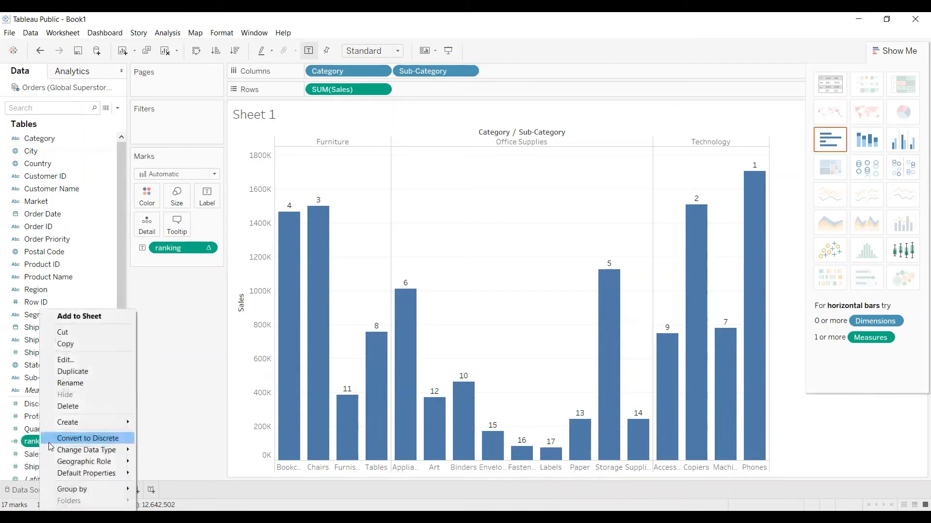
left_click(76, 360)
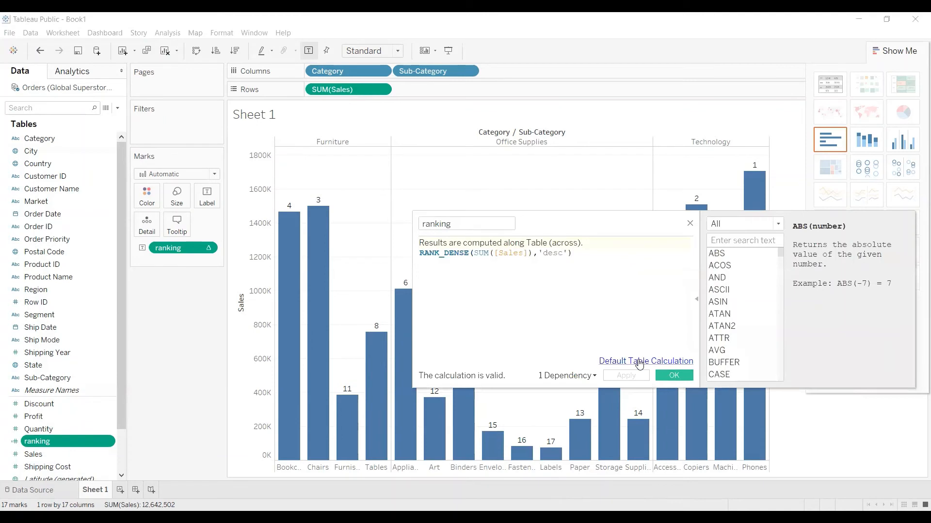
left_click(643, 361)
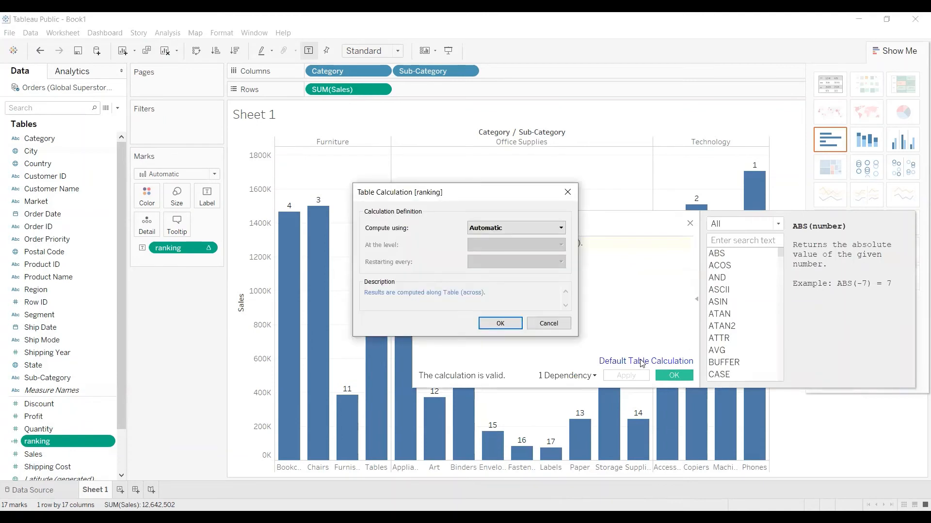
left_click(547, 227)
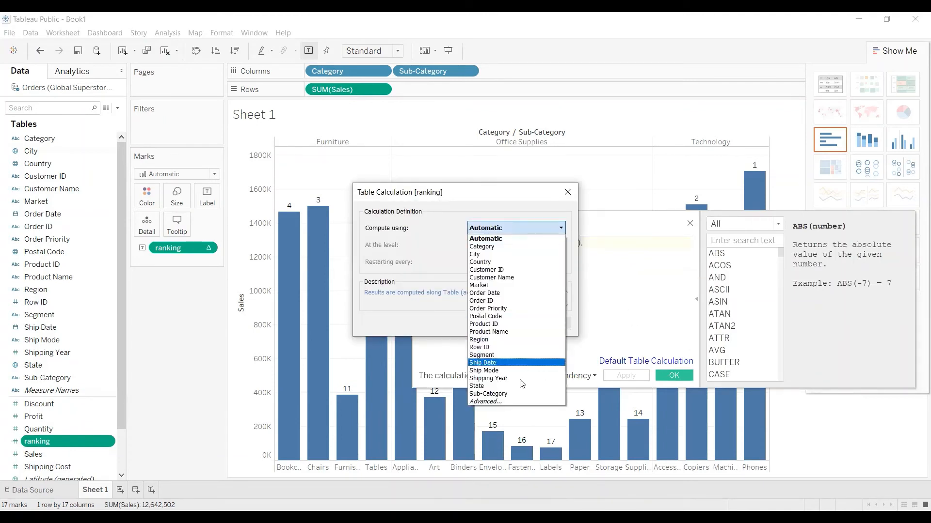
left_click(498, 403)
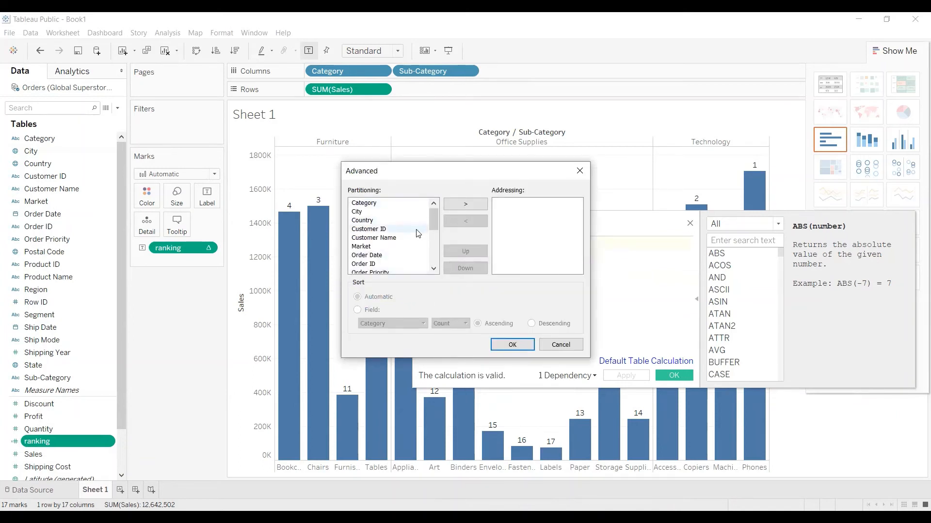
scroll(418, 234, "down", 4)
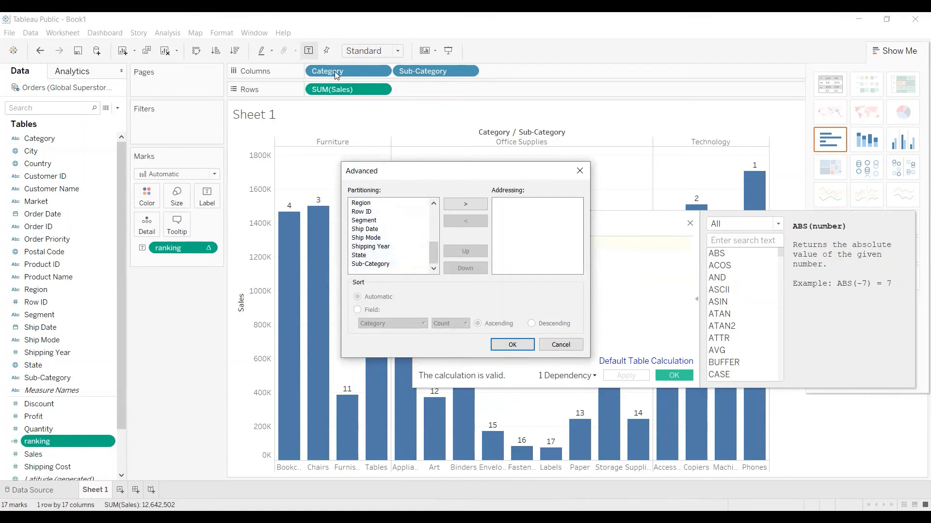
scroll(393, 259, "up", 4)
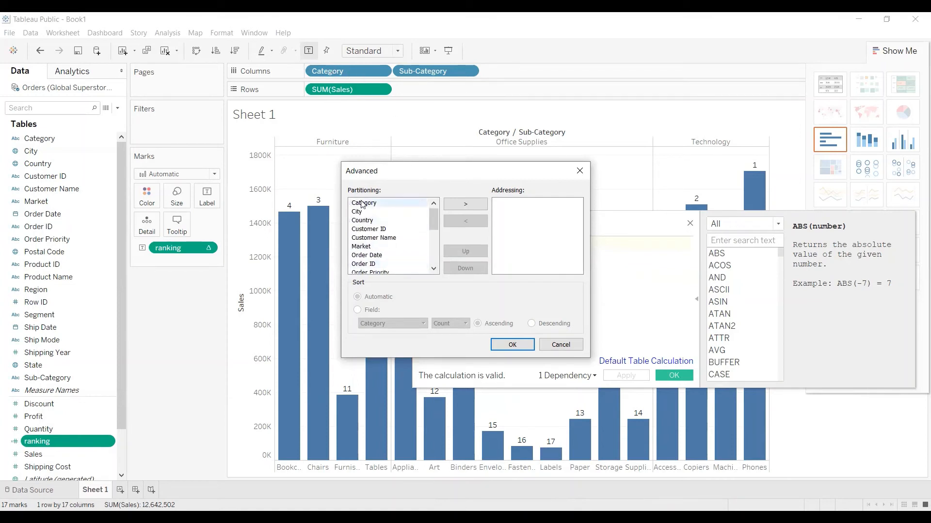
left_click(465, 204)
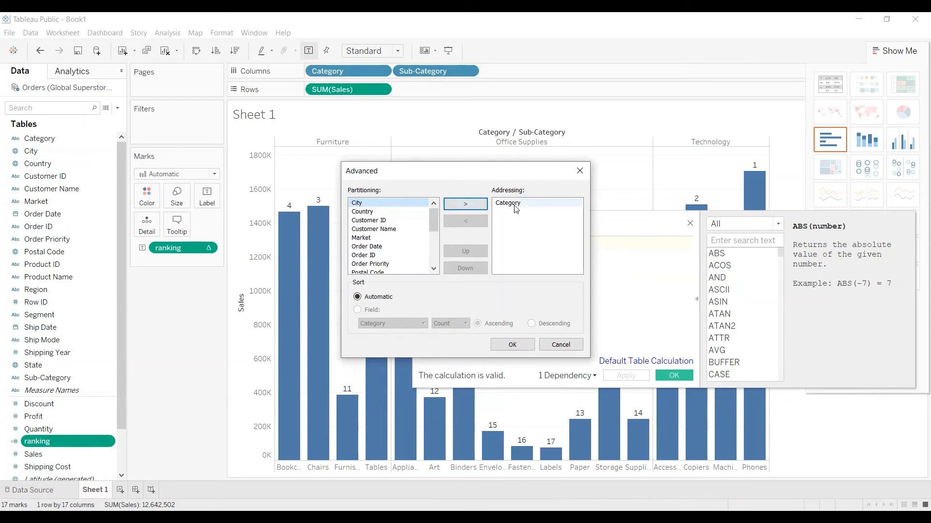
scroll(387, 252, "down", 4)
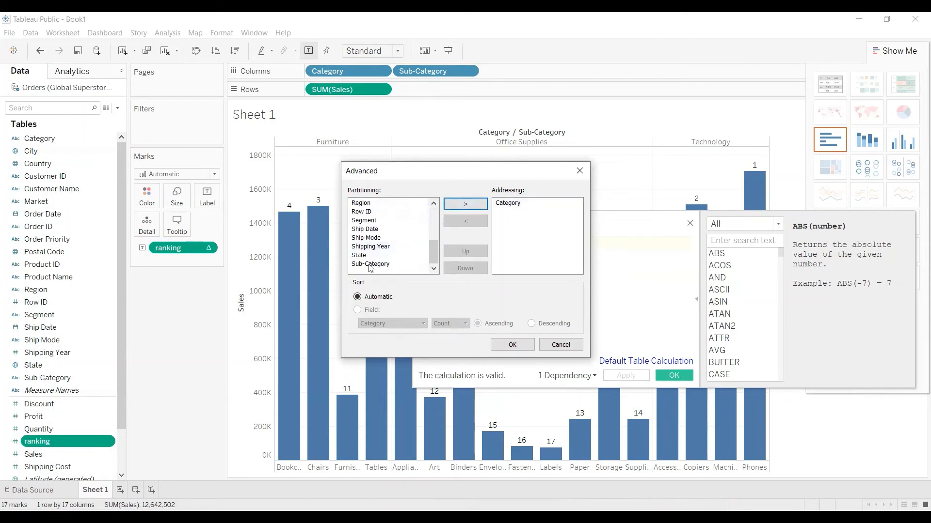
left_click(371, 264)
left_click(460, 204)
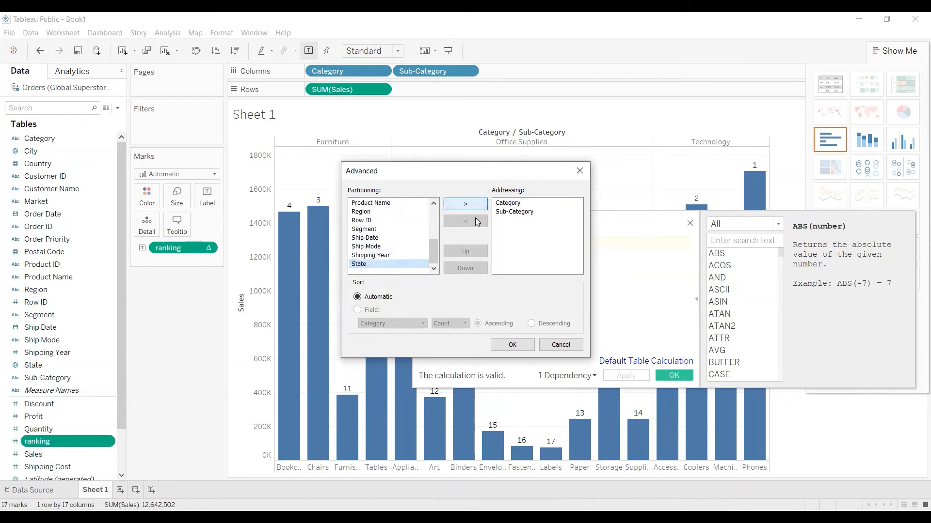
left_click(511, 345)
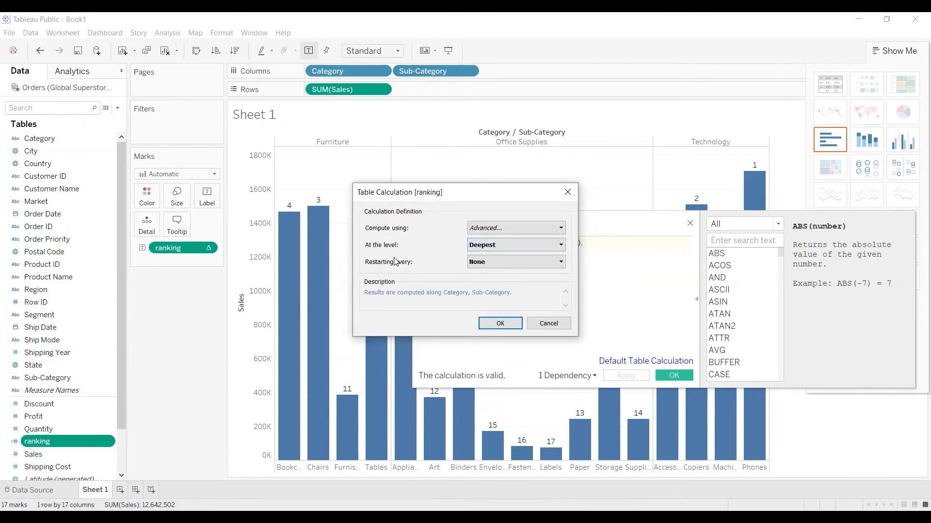
Make the ranking calculation restart every Category, and save the calculated field.
left_click(508, 260)
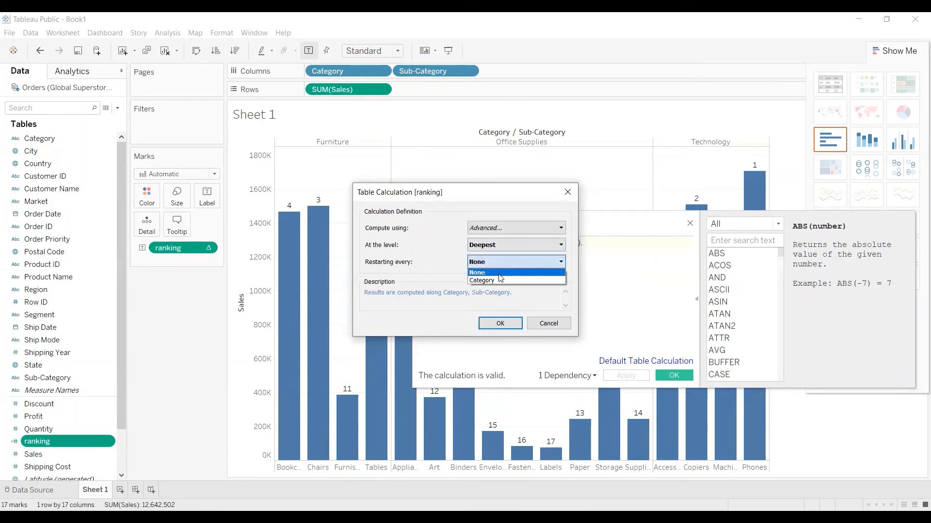
left_click(489, 281)
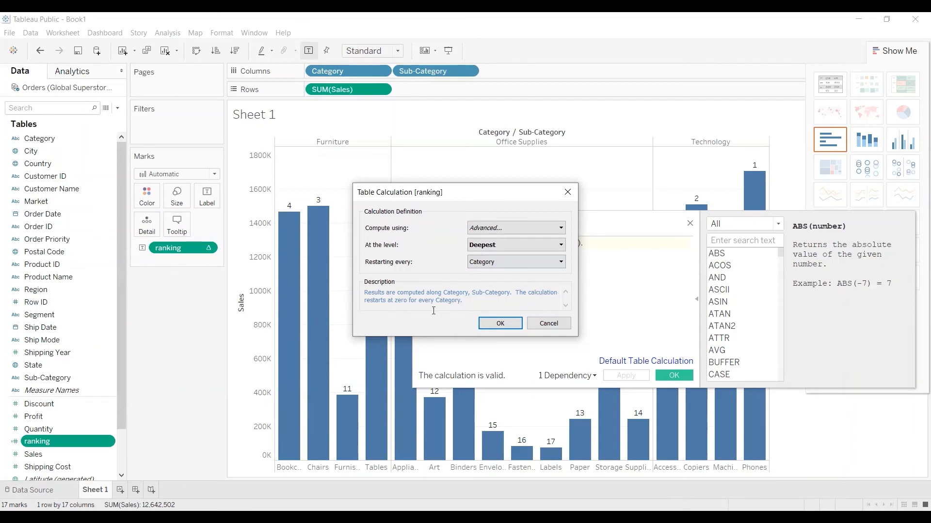
left_click(494, 324)
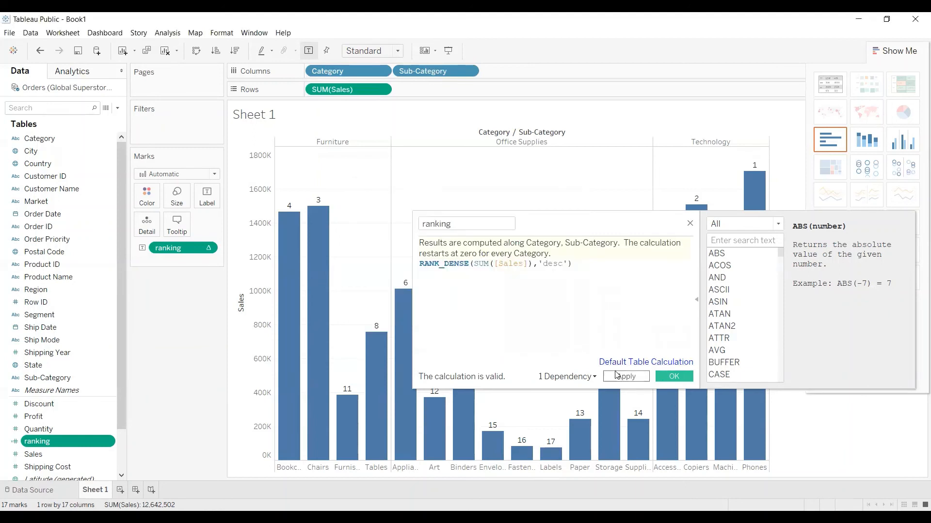
left_click(623, 377)
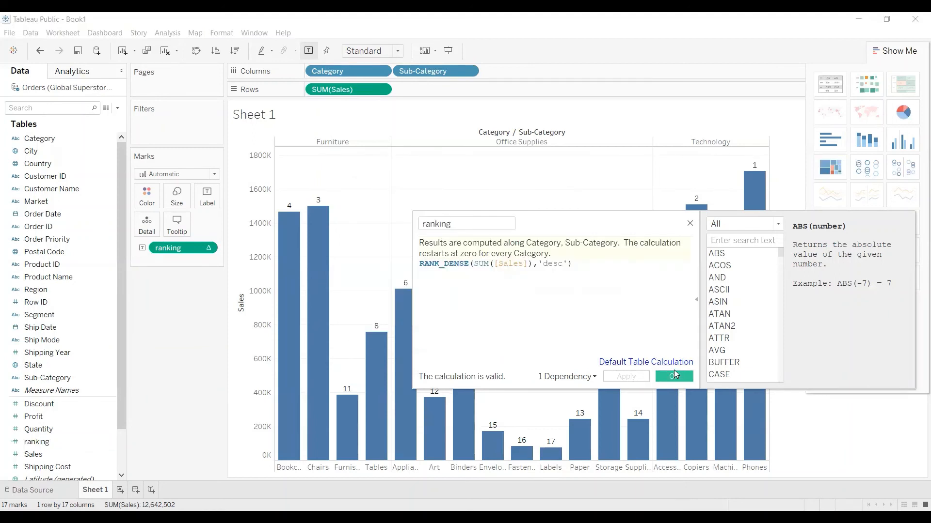
left_click(675, 375)
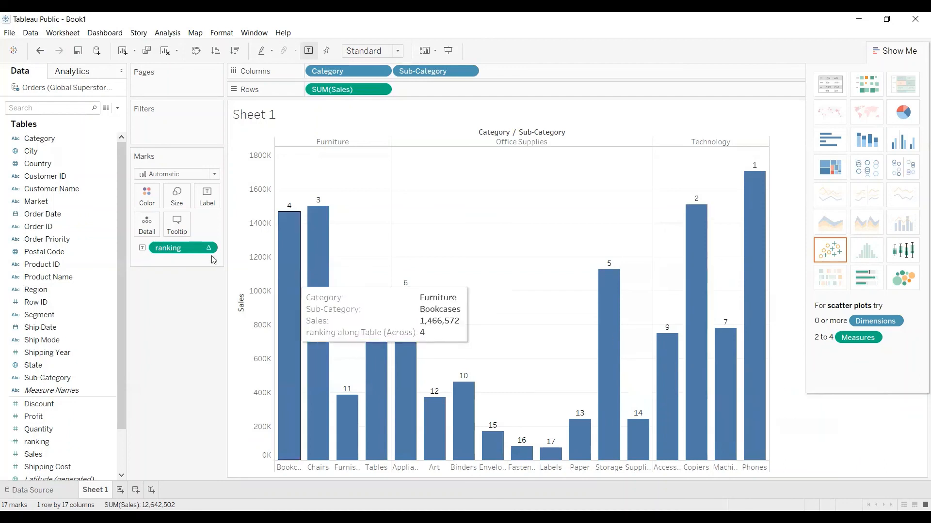
Remove the existing ranking label from the bars and label them with the updated ranking field again.
right_click(183, 247)
left_click(233, 392)
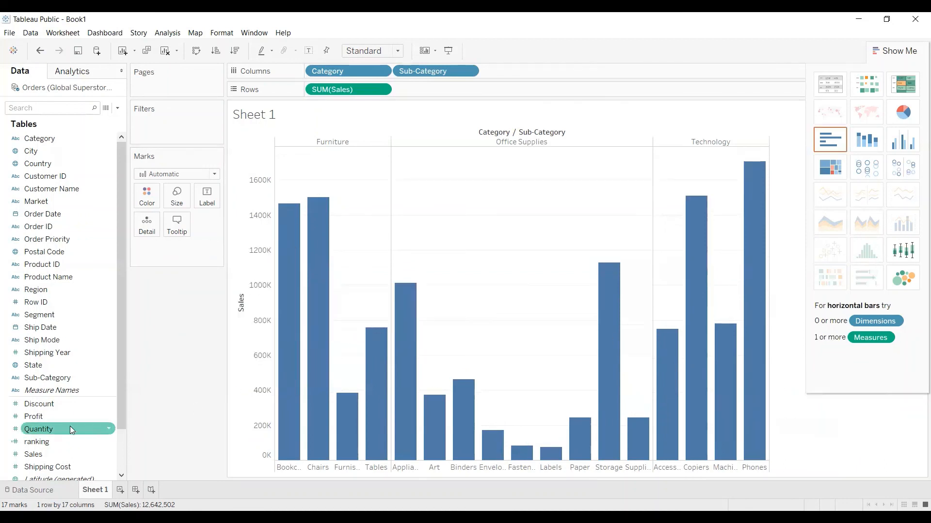
left_click_drag(36, 442, 194, 191)
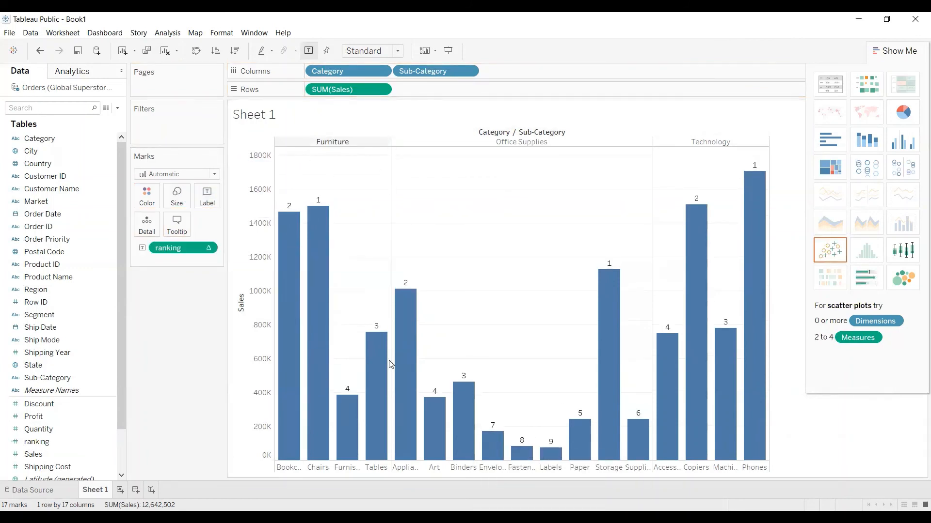